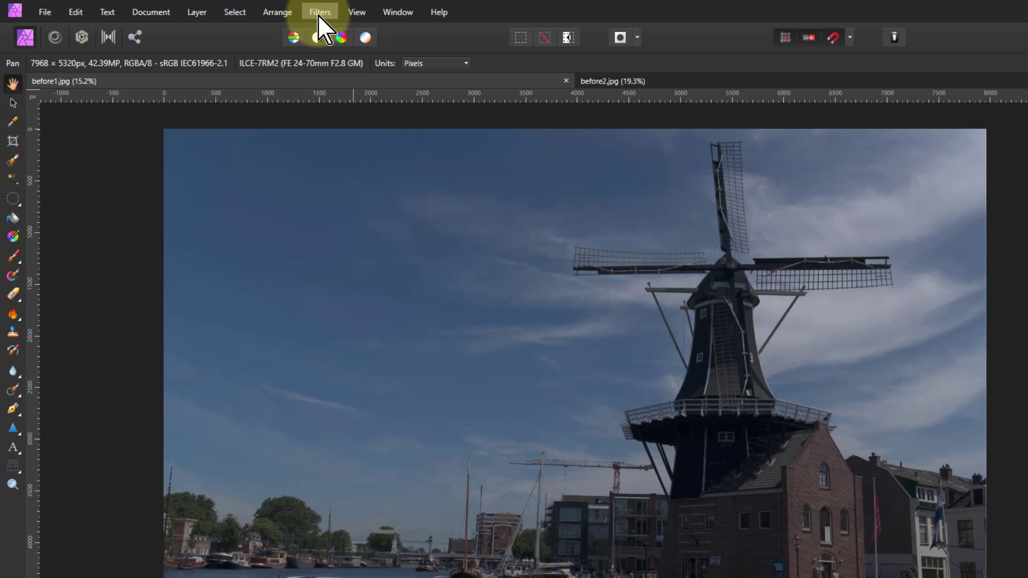
# Open the Macro panel from View > Studio beside the before1.jpg windmill photo
pyautogui.click(351, 15)
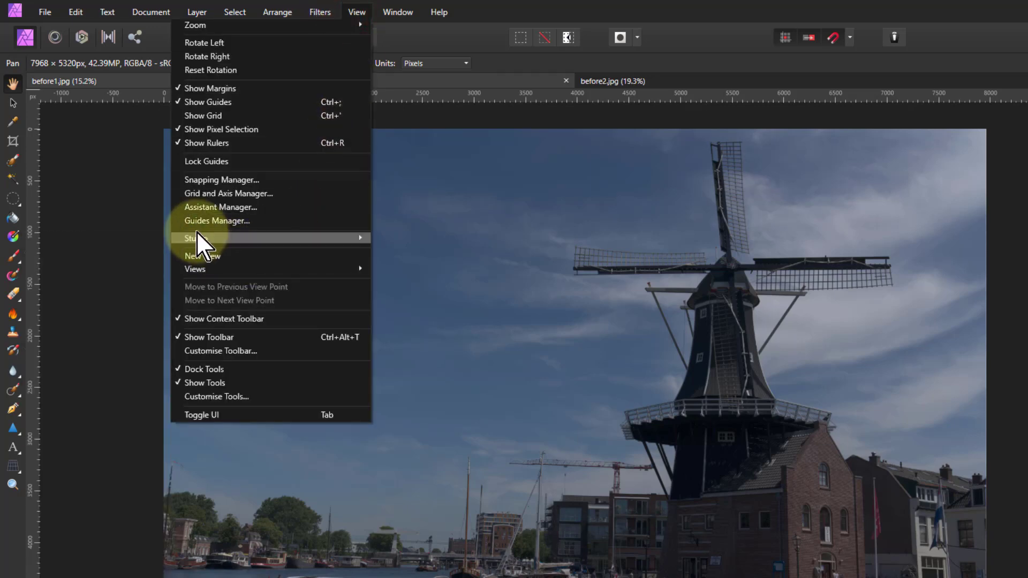
pyautogui.moveTo(191, 239)
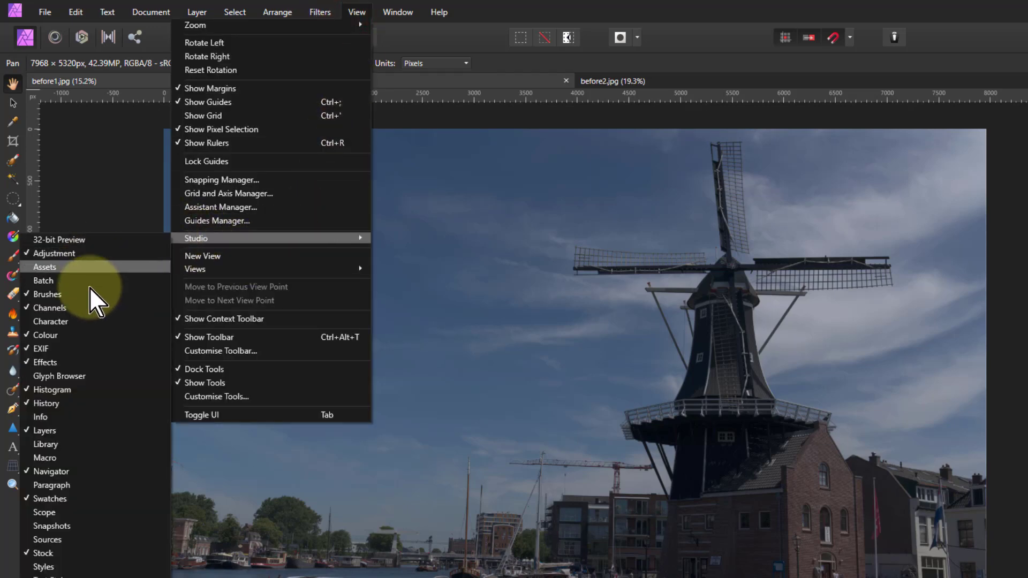
pyautogui.click(73, 460)
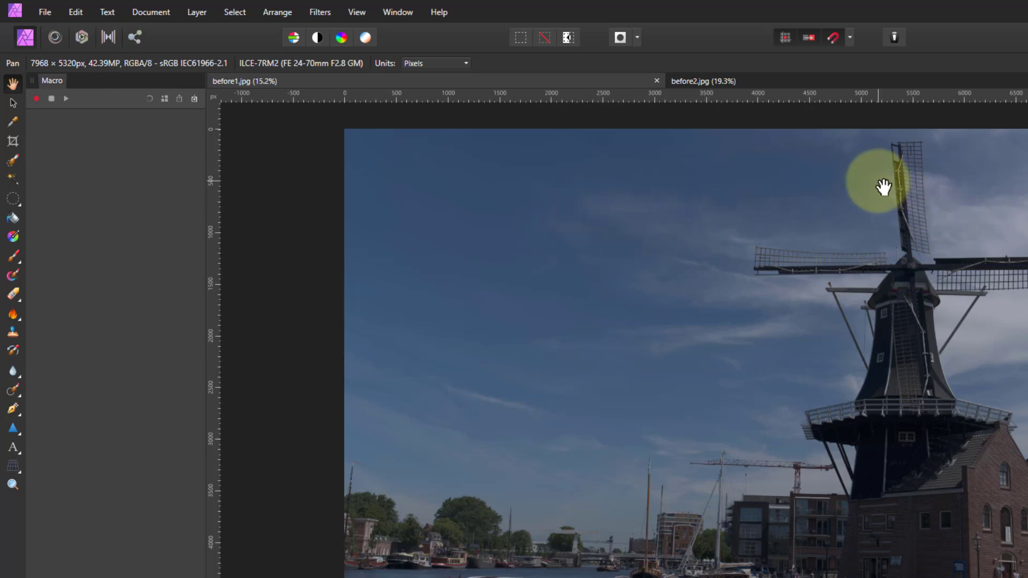
# Open the Adjustment menu at the bottom of the Layers panel
pyautogui.hscroll(3, 879, 186)
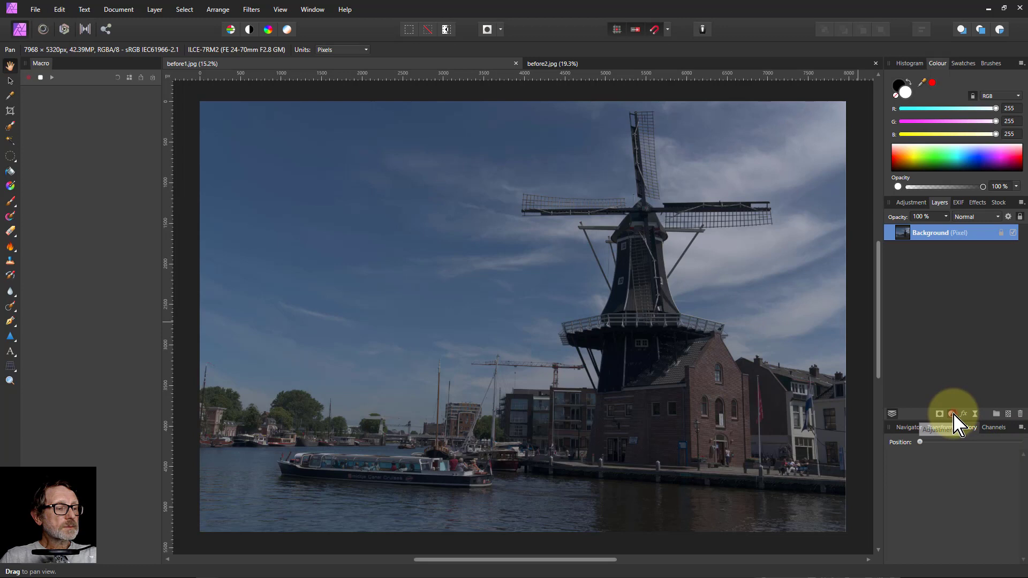
pyautogui.click(952, 414)
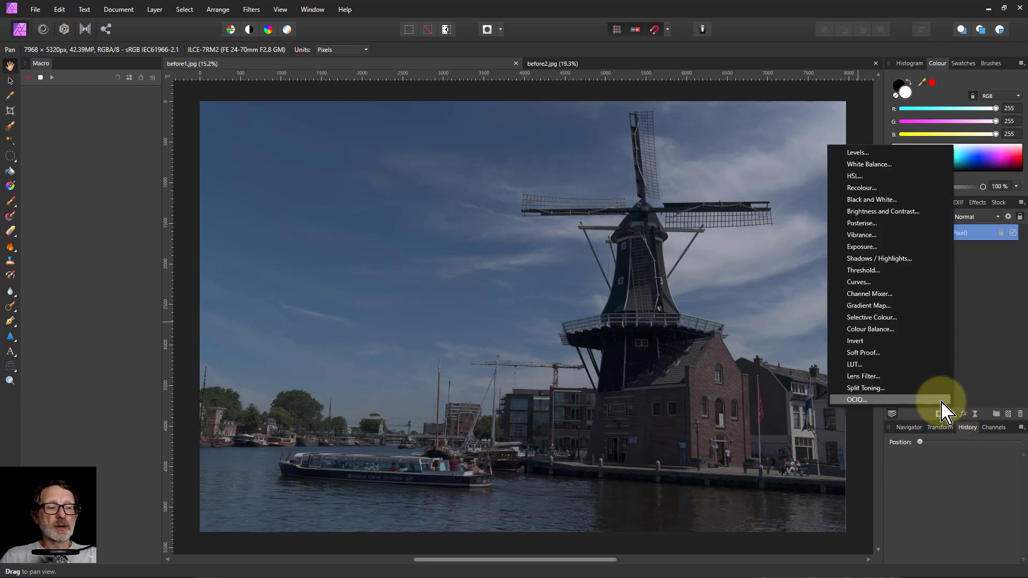
# Add a Curves adjustment, pulling the top endpoint left and bending the lower curve to brighten
pyautogui.click(878, 291)
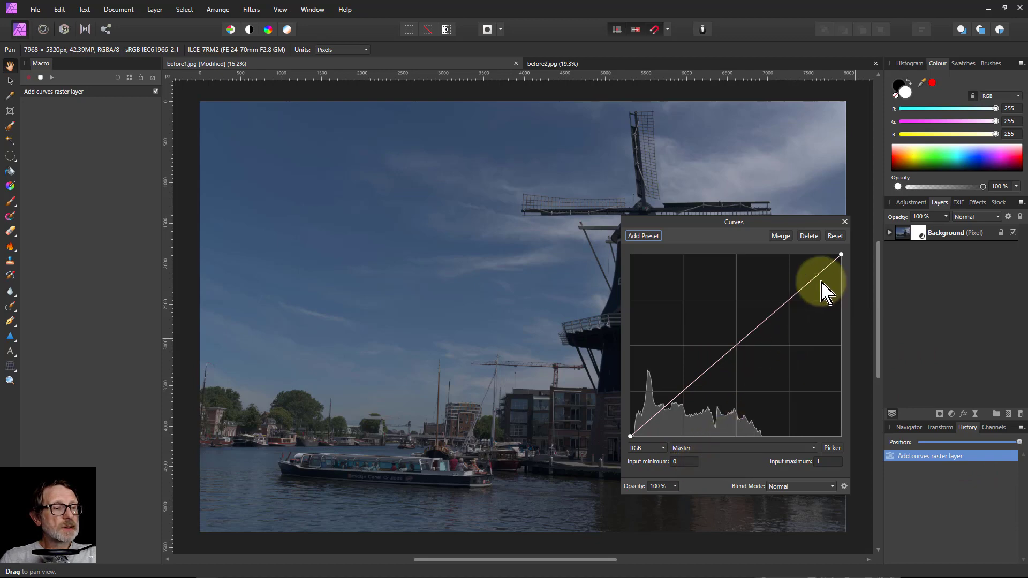
pyautogui.moveTo(841, 254); pyautogui.dragTo(768, 254)
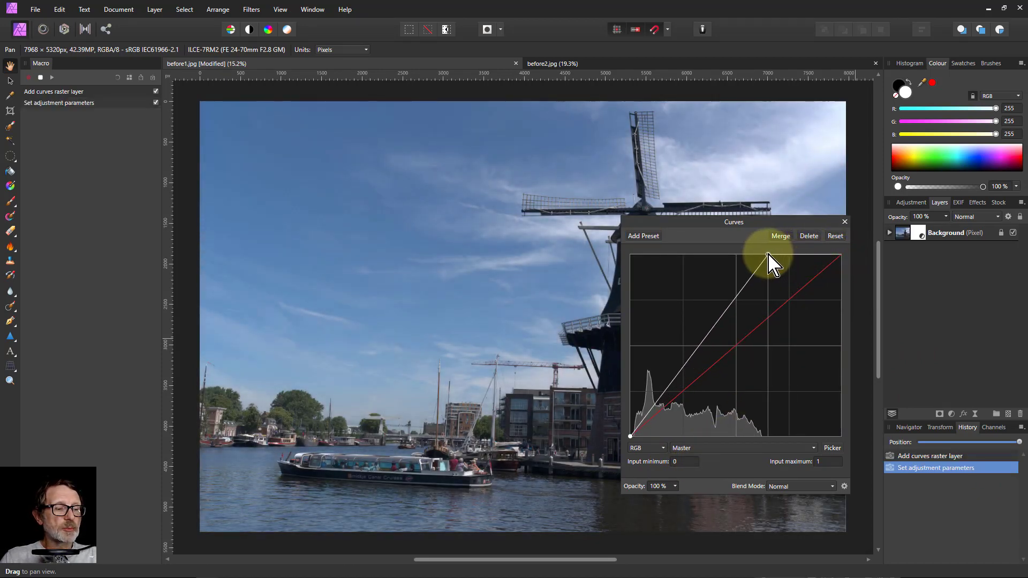
pyautogui.click(723, 304)
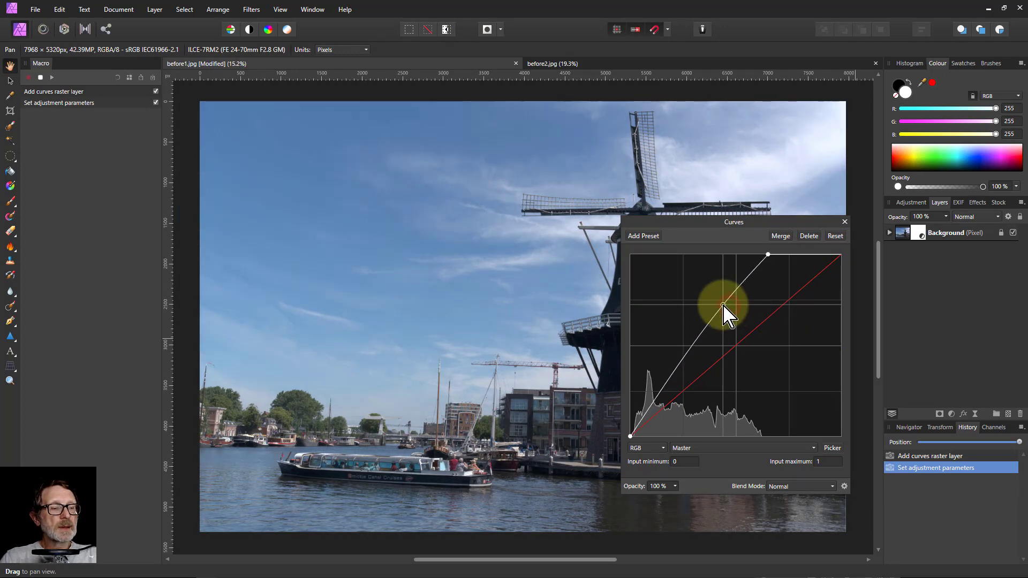
pyautogui.moveTo(668, 383); pyautogui.dragTo(673, 385)
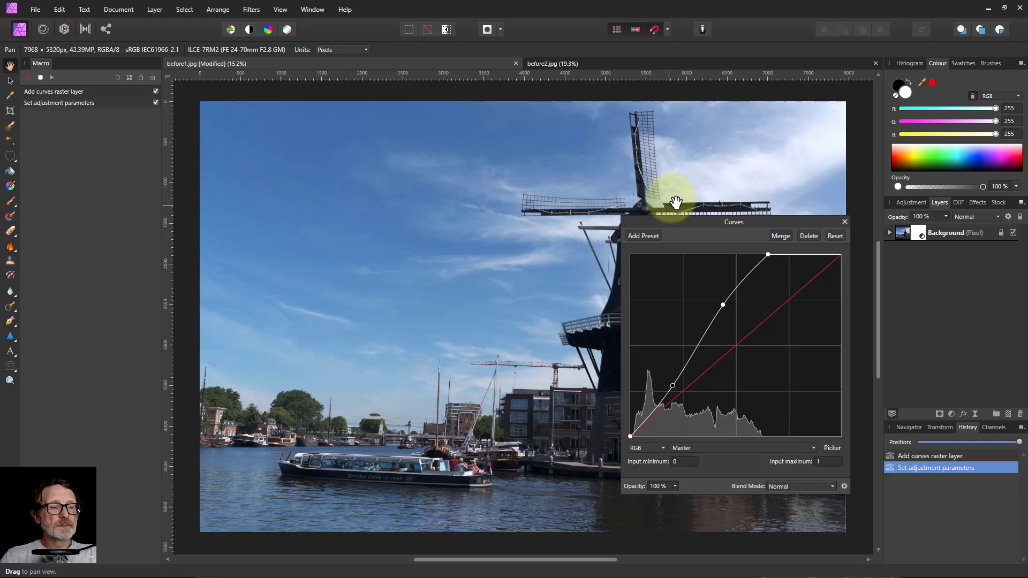
pyautogui.moveTo(681, 223); pyautogui.dragTo(786, 269)
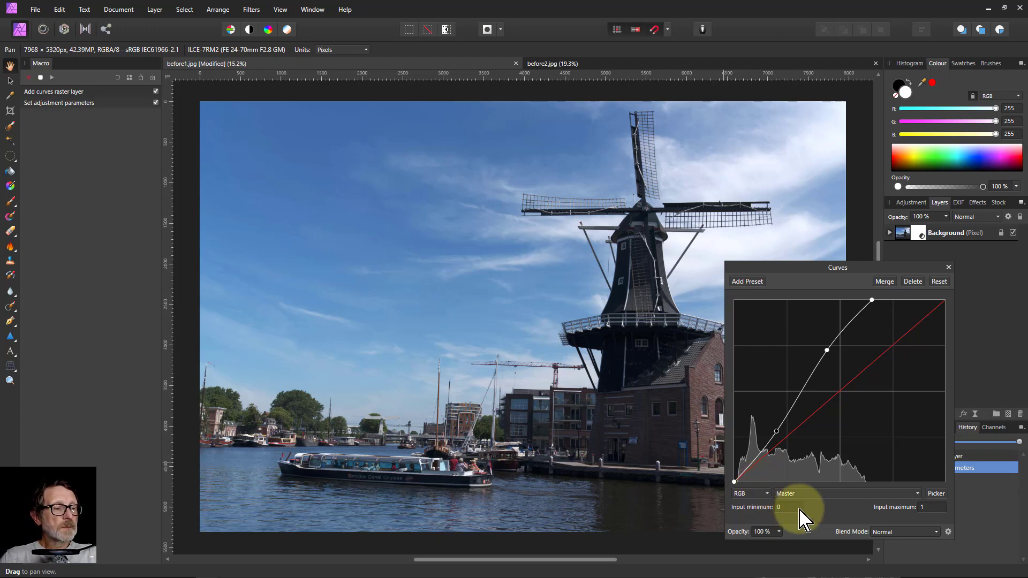
# Stop recording, delete the Curves Adjustment layer, then play the macro to restore the brightening
pyautogui.click(948, 268)
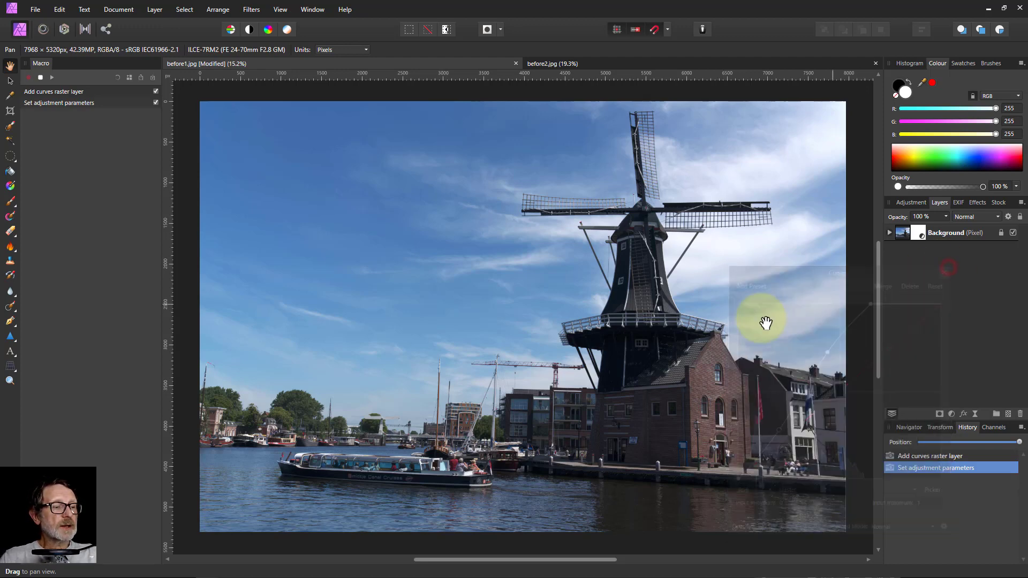
pyautogui.click(40, 78)
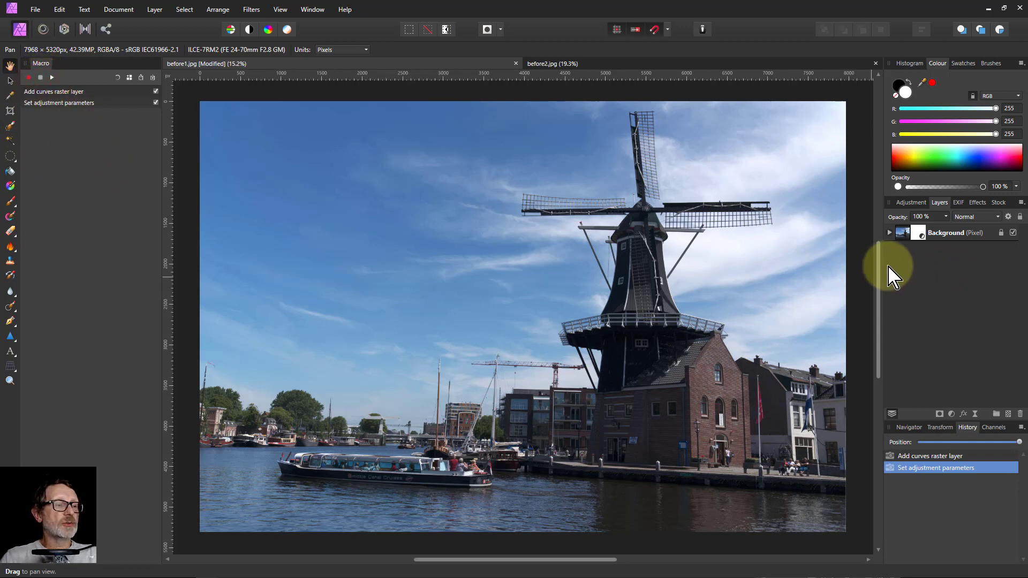
pyautogui.click(890, 233)
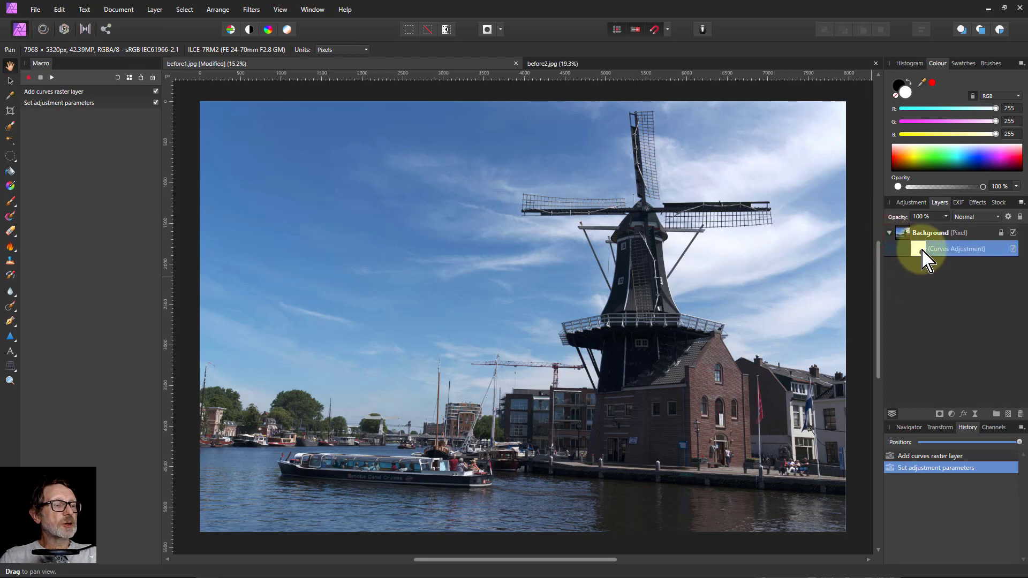
pyautogui.click(923, 251)
pyautogui.rightClick(923, 258)
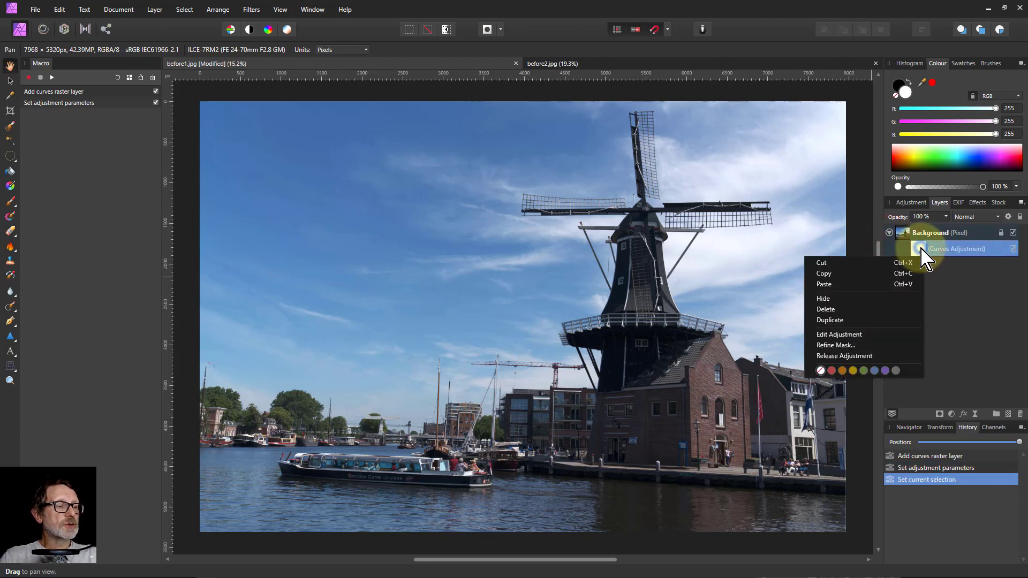
pyautogui.click(867, 310)
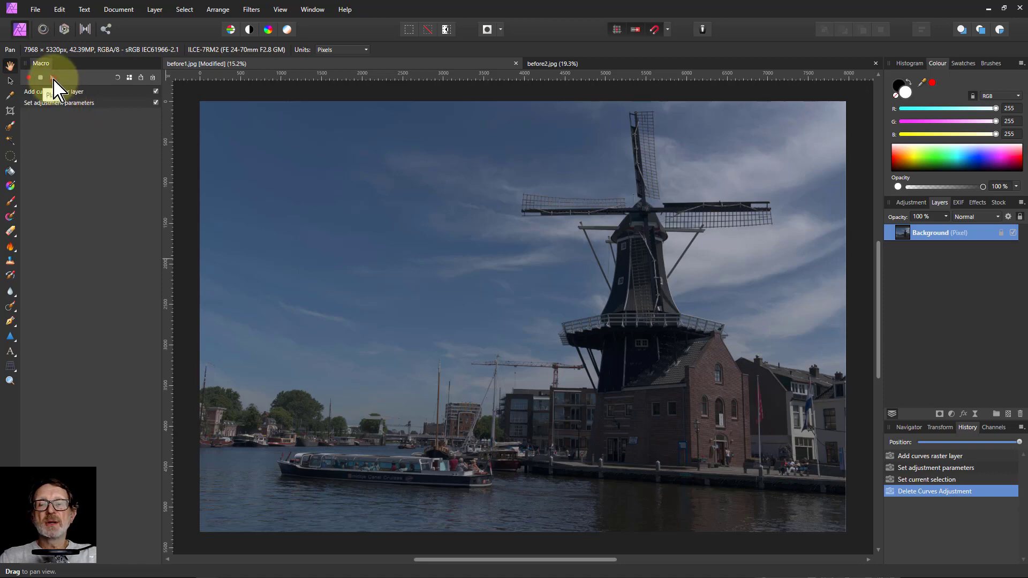
pyautogui.click(52, 78)
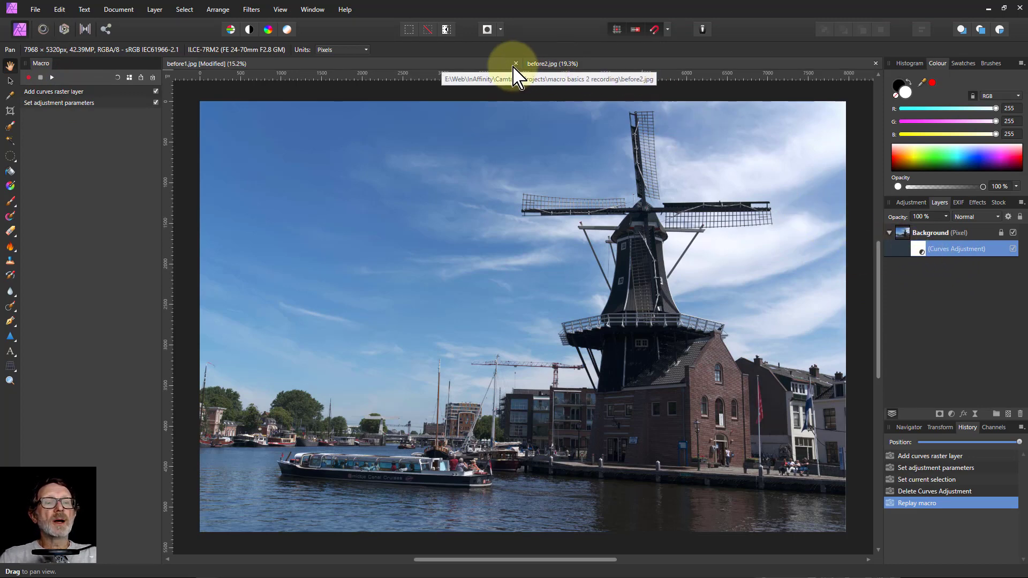
pyautogui.click(605, 66)
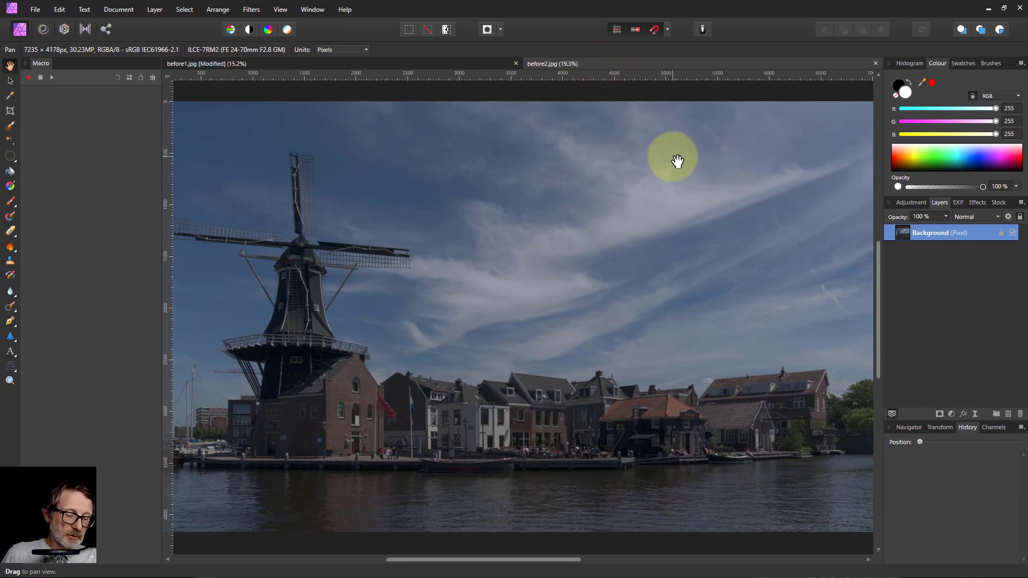
pyautogui.hotkey('ctrl', '0')
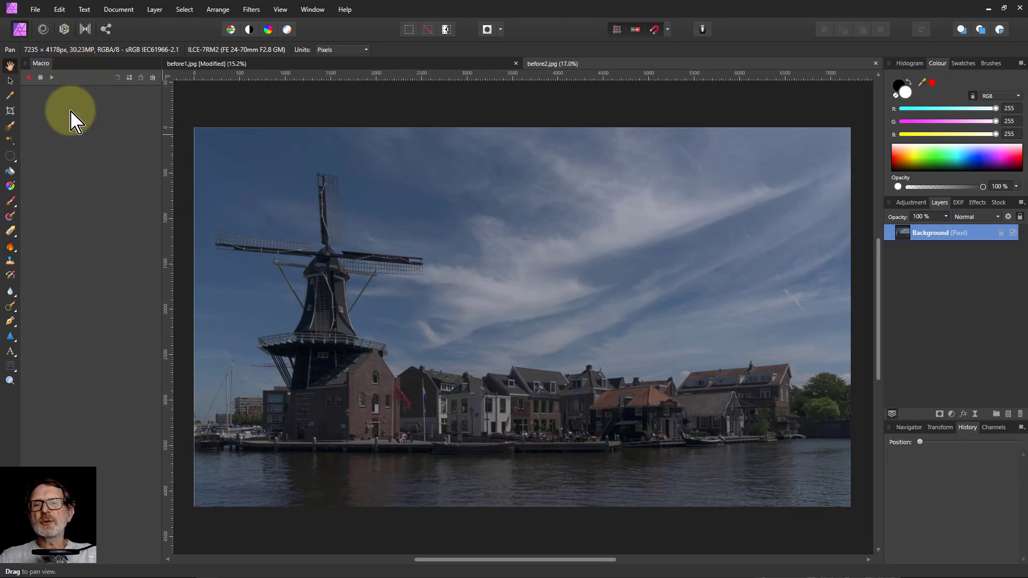
pyautogui.click(304, 66)
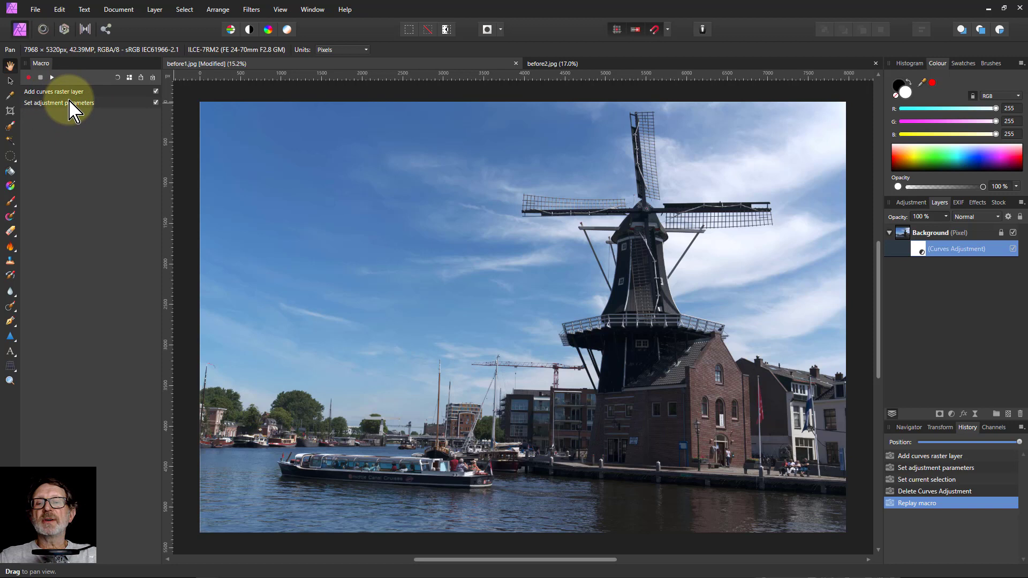
# Add the recorded macro to the Library named 'brighten' under the Playpen category
pyautogui.click(129, 77)
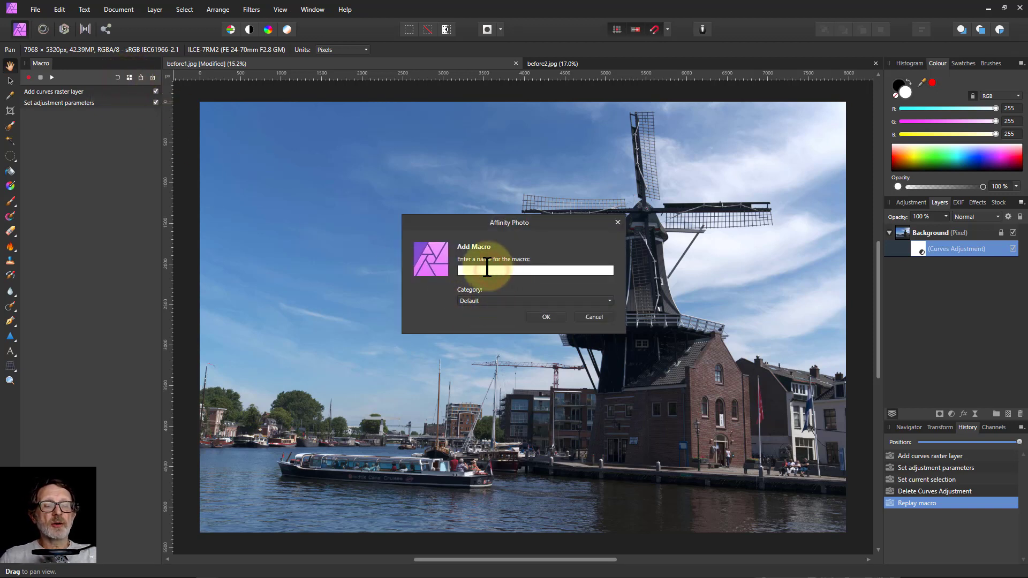
pyautogui.write('brighten')
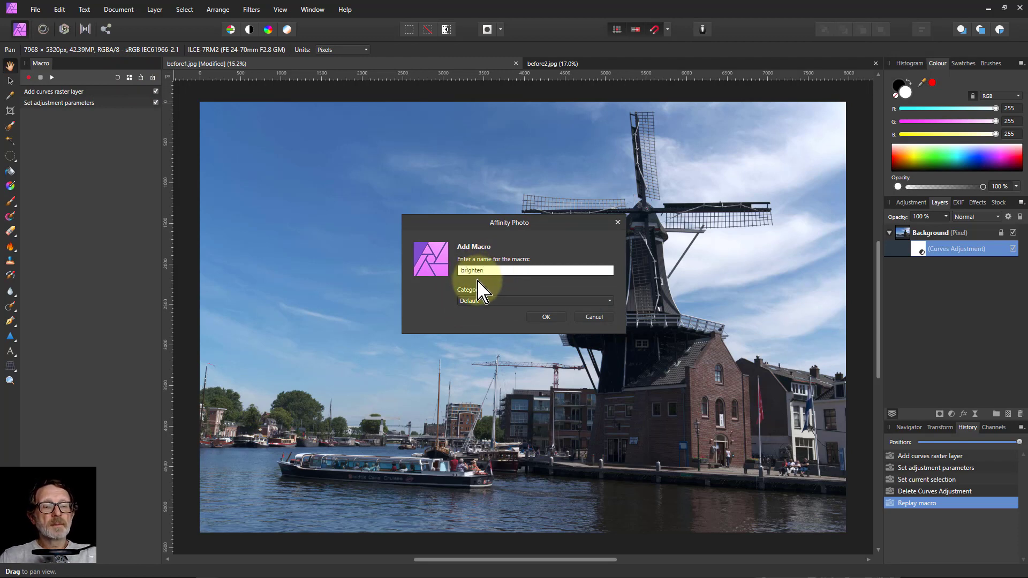
pyautogui.click(480, 303)
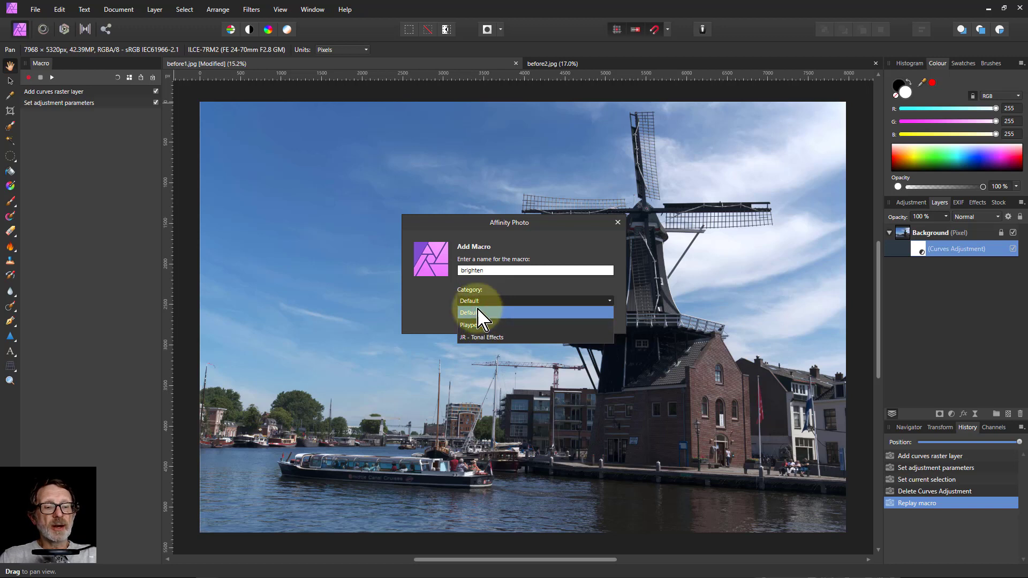
pyautogui.click(472, 326)
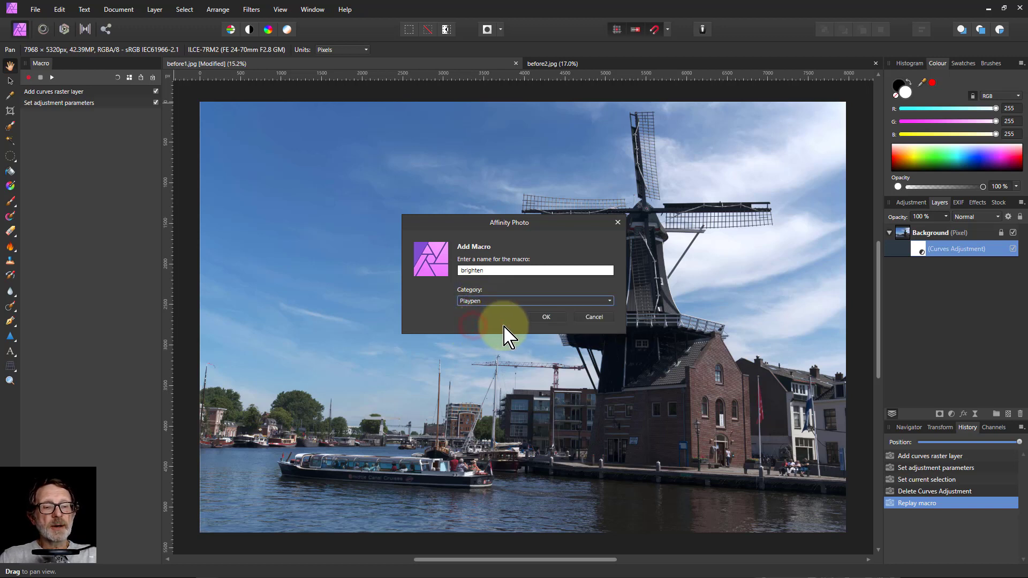
pyautogui.click(546, 317)
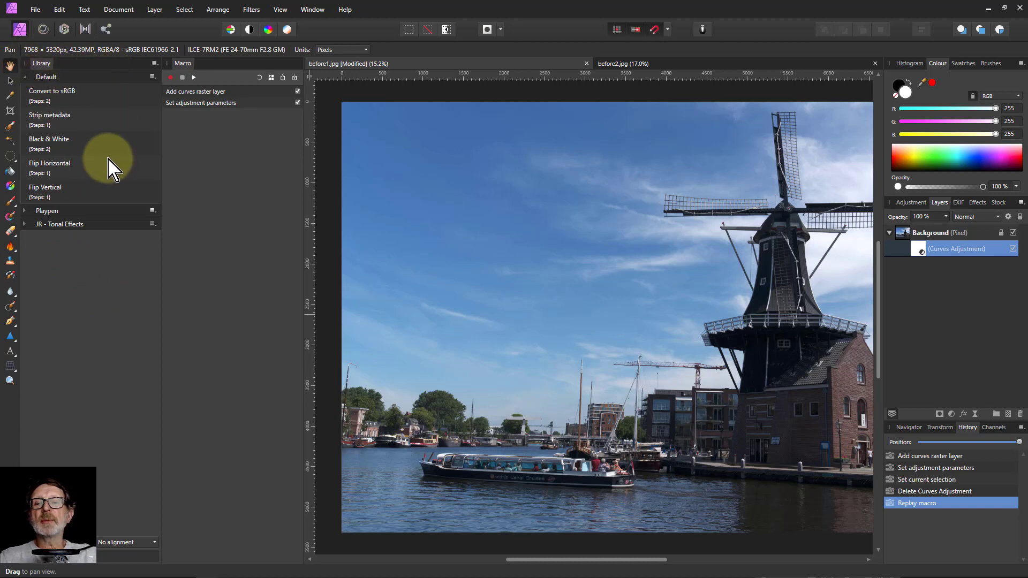
# Expand the Playpen category and dock the Macro panel beside the Library panel
pyautogui.click(26, 211)
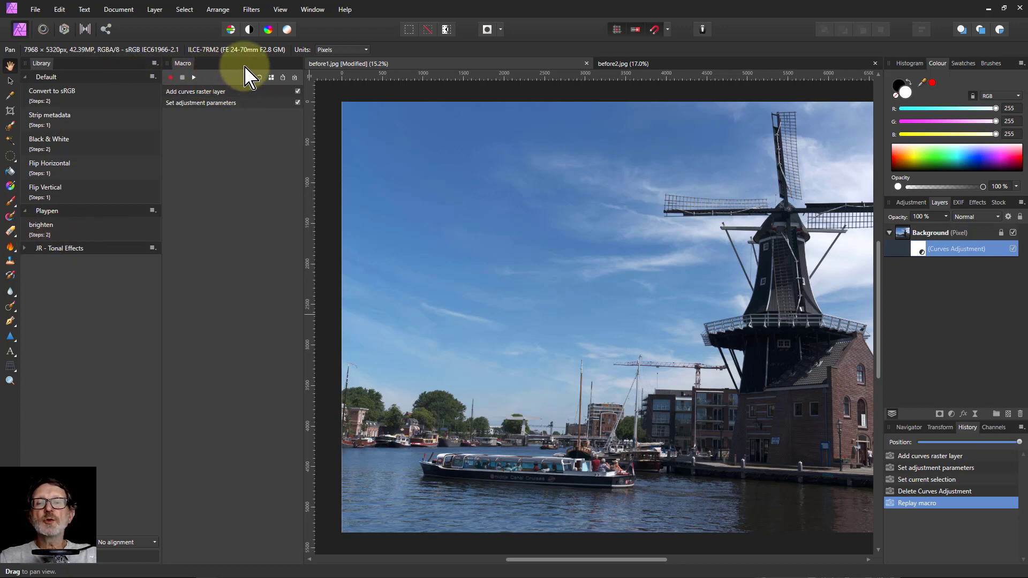
pyautogui.moveTo(245, 66); pyautogui.dragTo(61, 64)
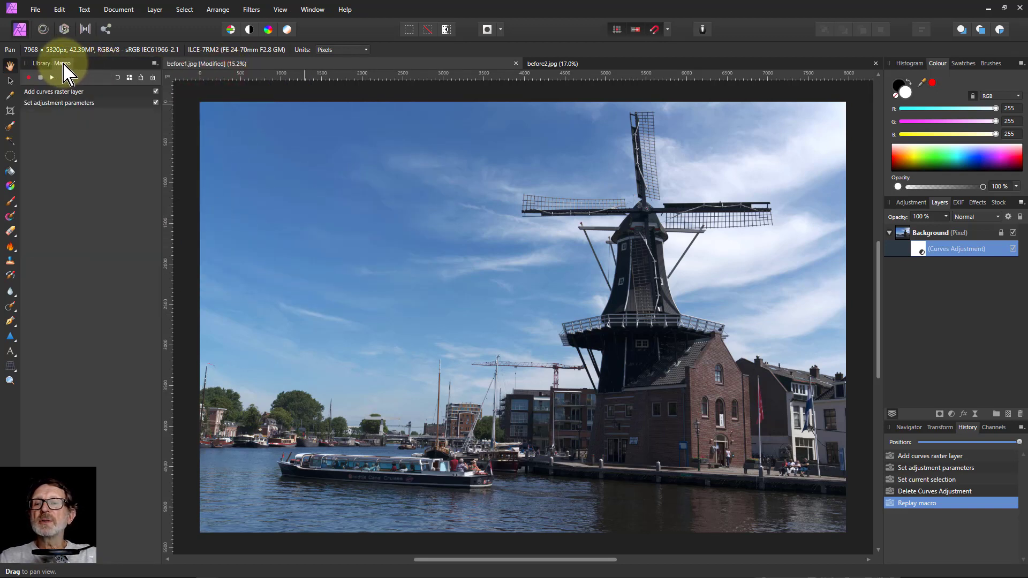
pyautogui.click(41, 64)
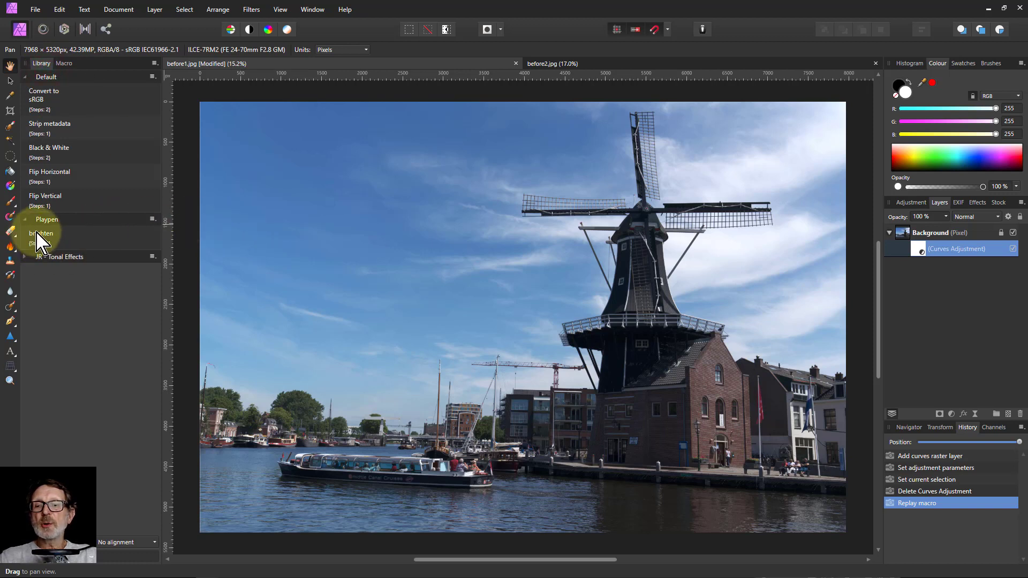
# Reset the Macro recorder to clear its steps, then return to the Library
pyautogui.click(64, 63)
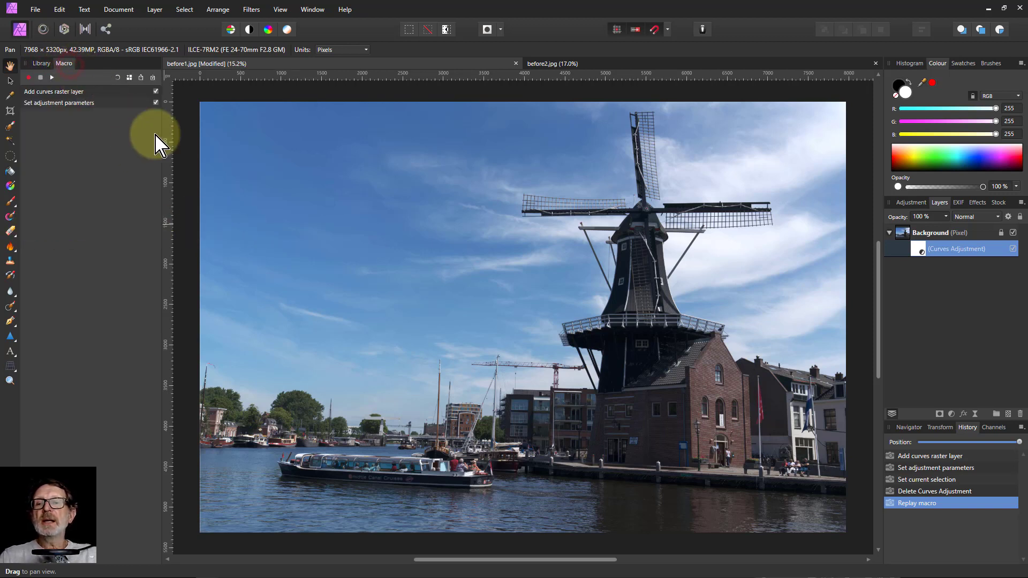
pyautogui.click(118, 79)
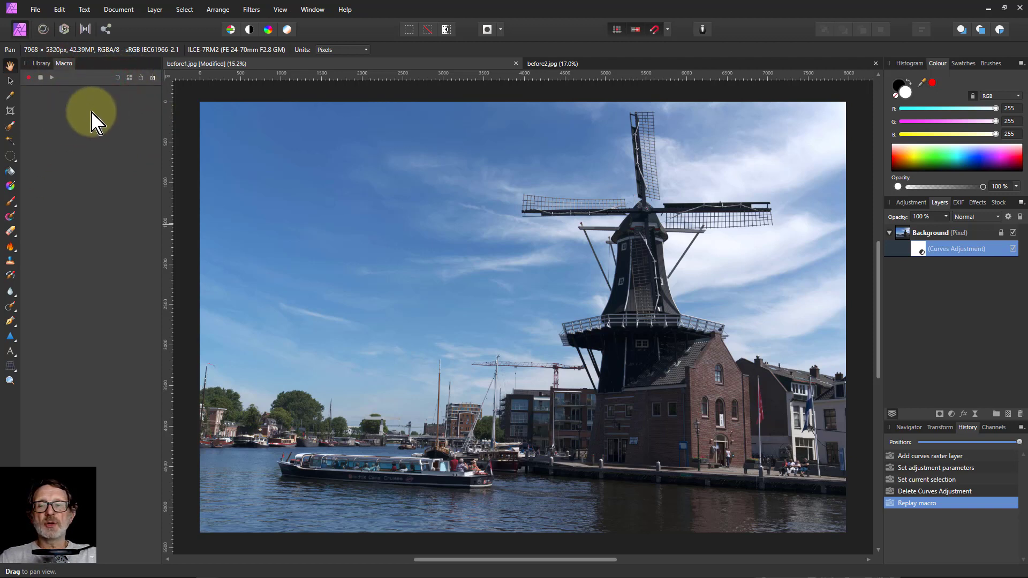
pyautogui.click(42, 63)
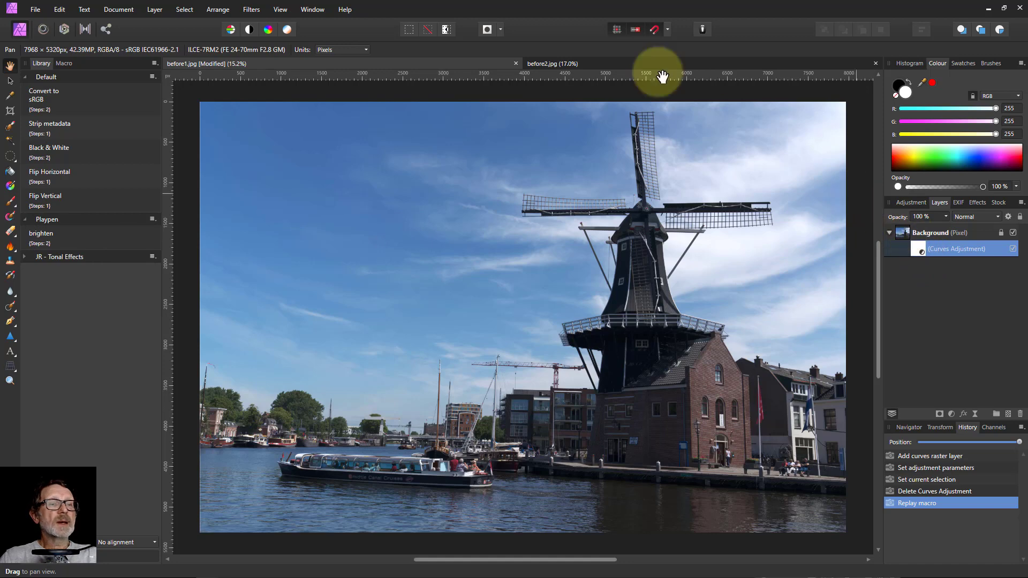
# Apply the brighten macro from the Playpen category to before2.jpg
pyautogui.click(607, 63)
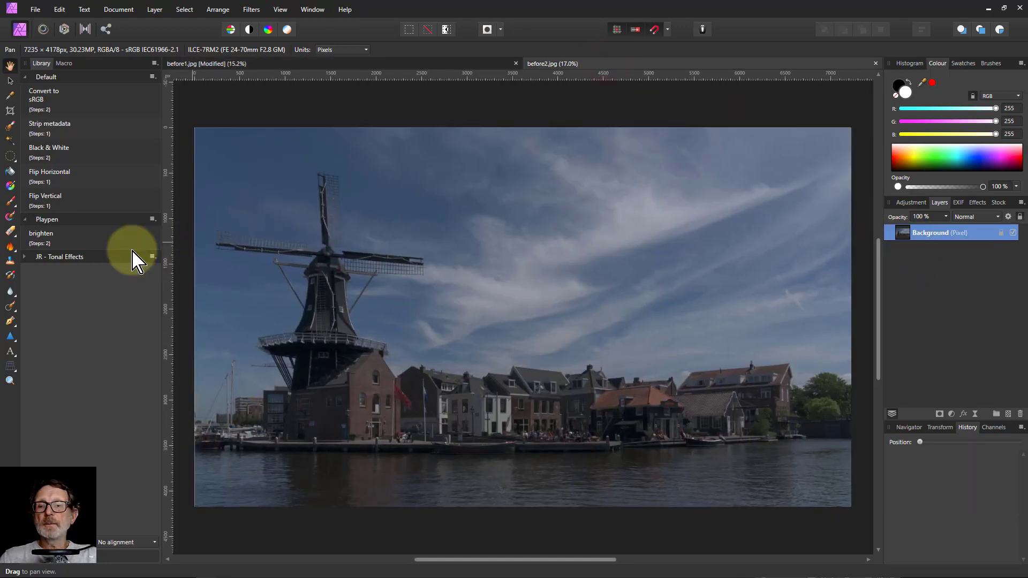
pyautogui.click(45, 241)
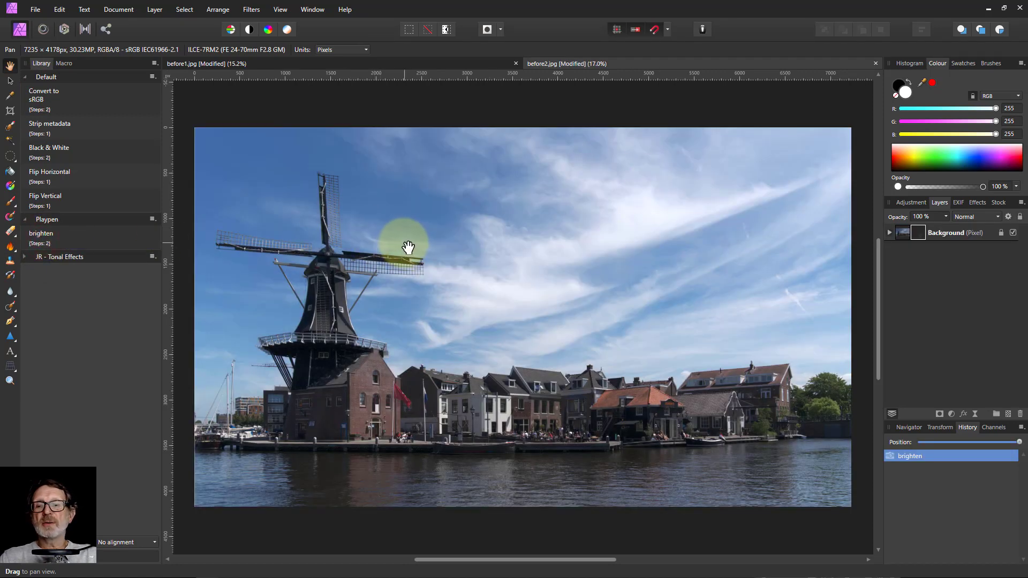
pyautogui.click(64, 63)
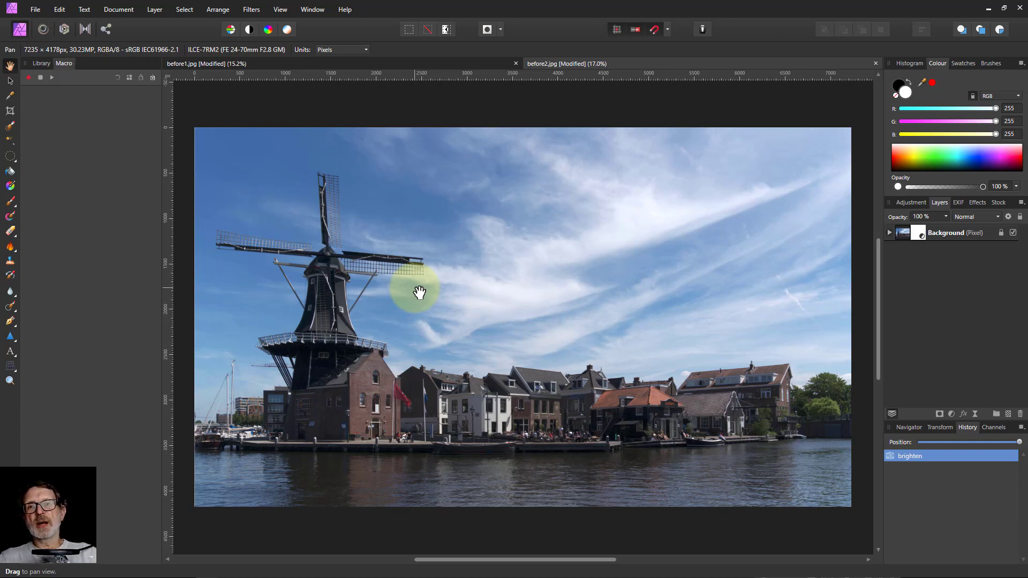
# Delete the brighten macro from the Library's Playpen category
pyautogui.click(41, 64)
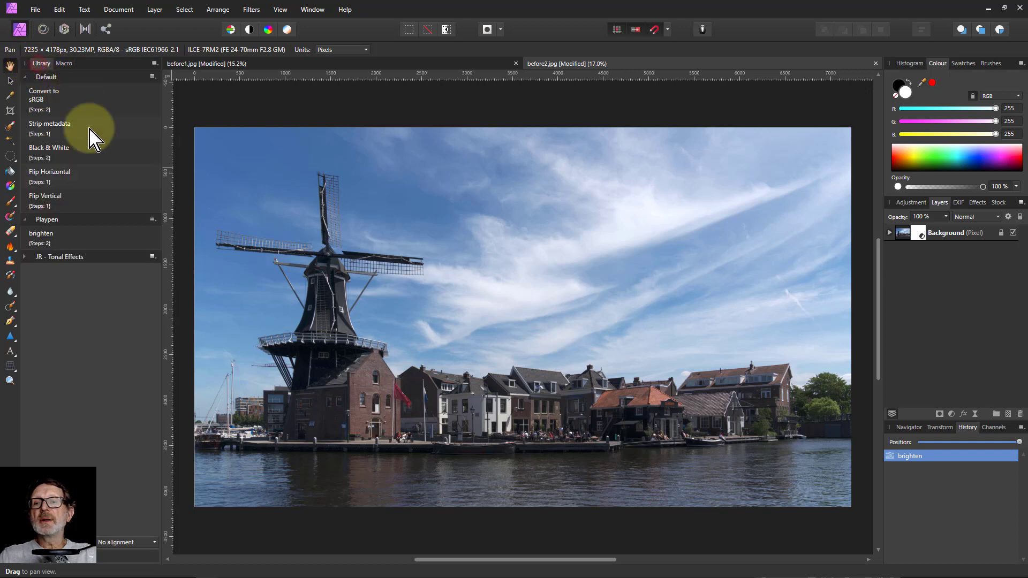
pyautogui.rightClick(60, 245)
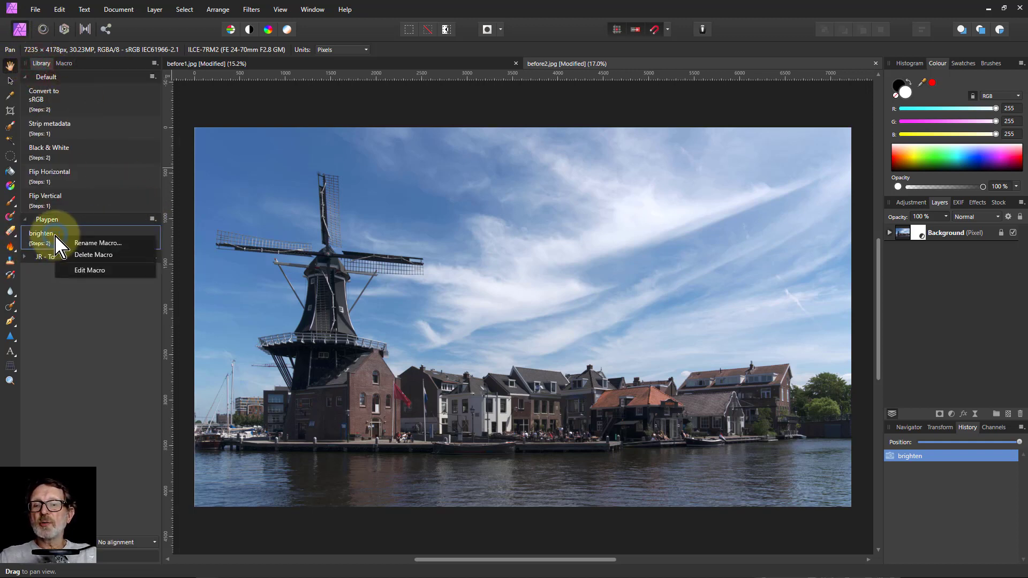
pyautogui.click(101, 256)
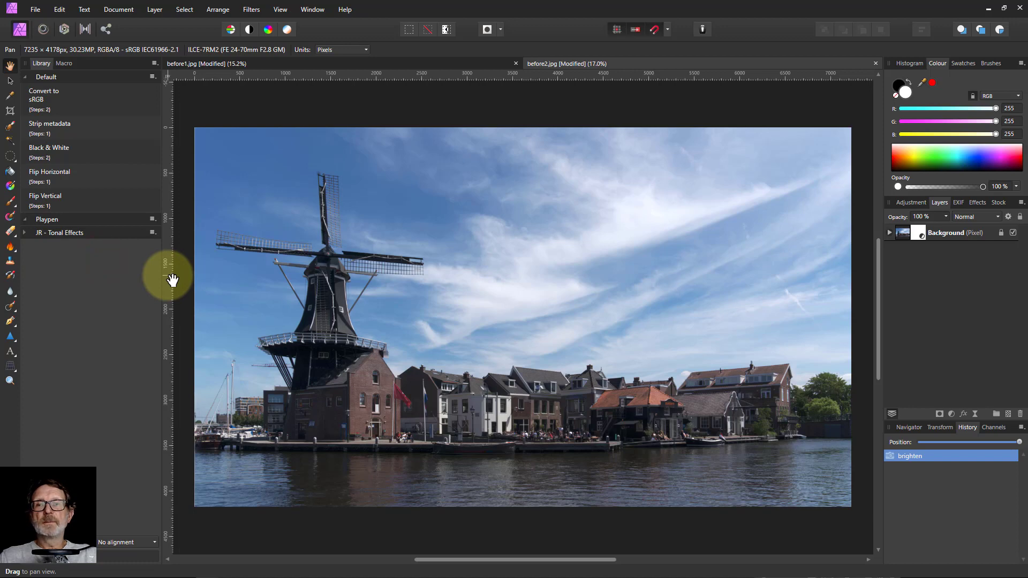